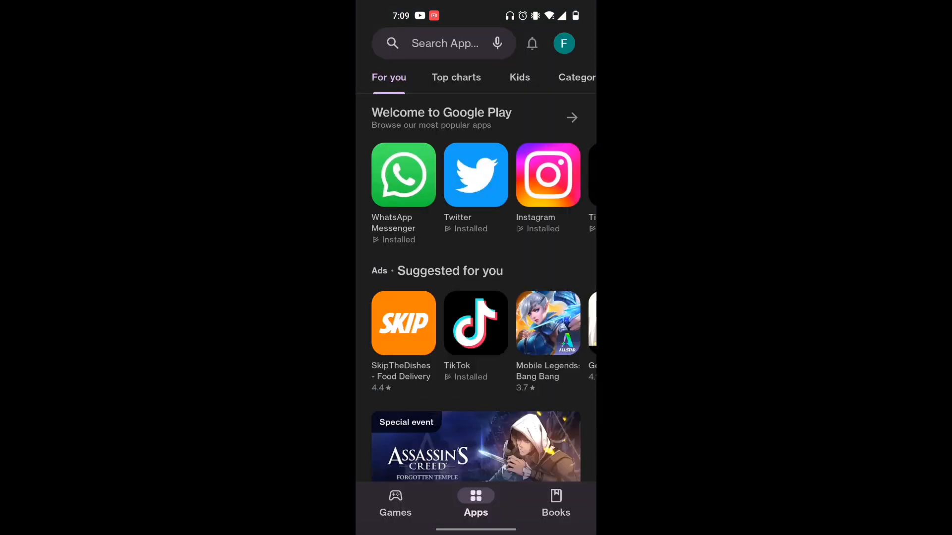
From the account menu go to Payments and subscriptions, Payment methods, then More payment settings on the web.
click(563, 44)
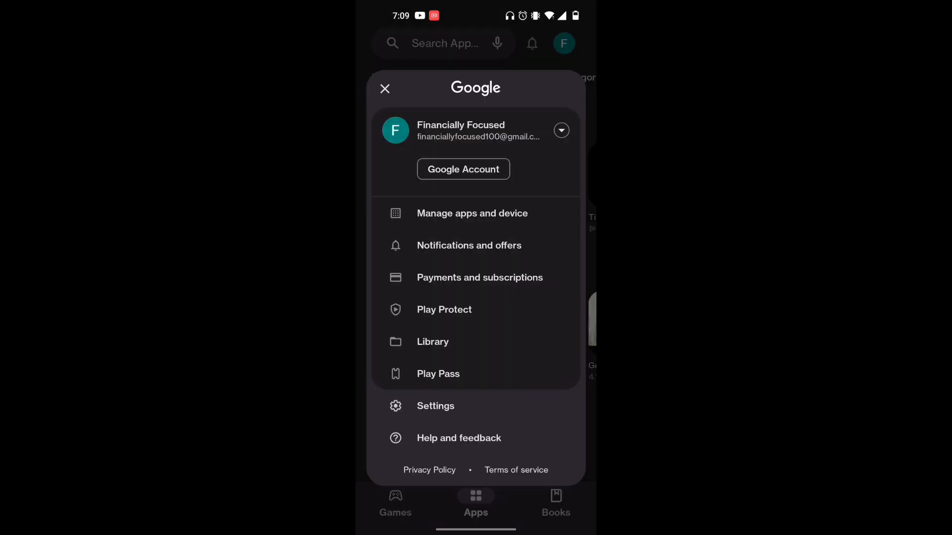
click(506, 282)
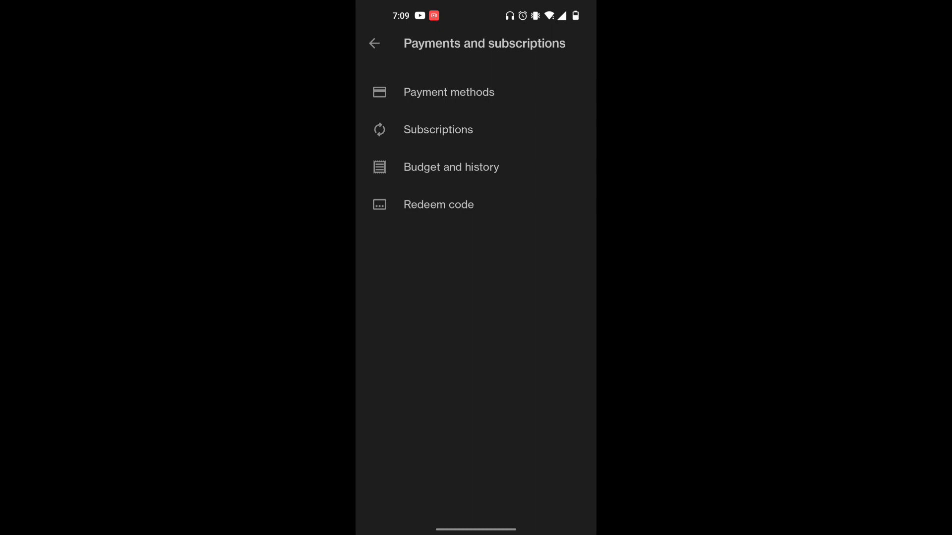
click(511, 92)
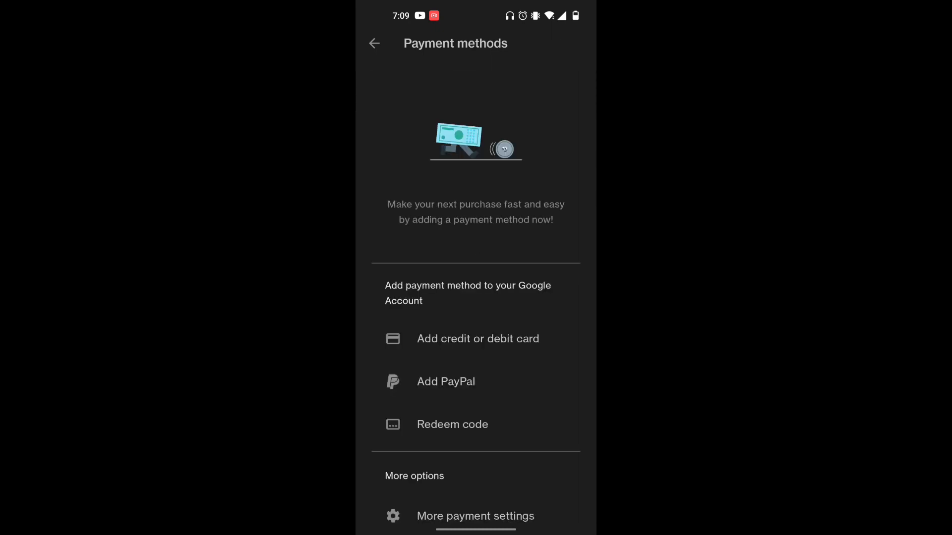
drag(508, 413, 518, 338)
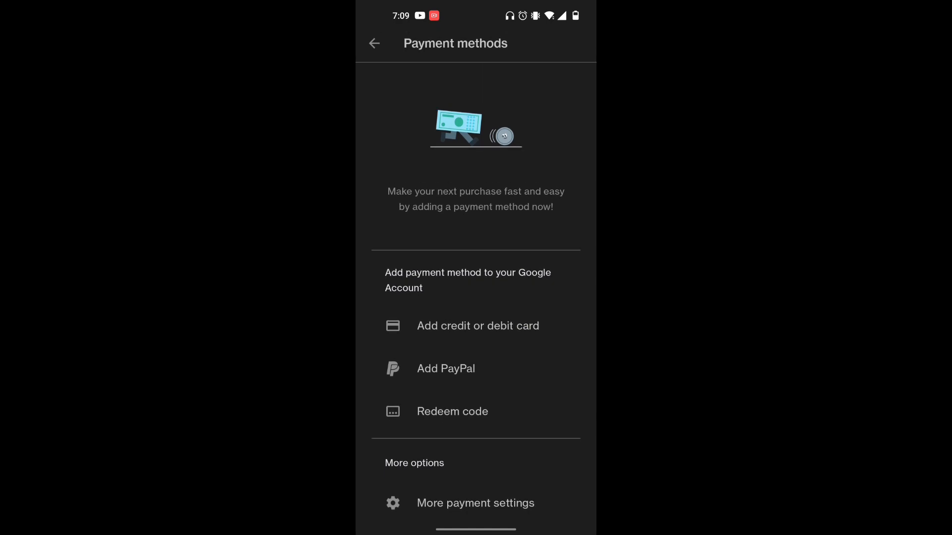
drag(399, 486, 498, 440)
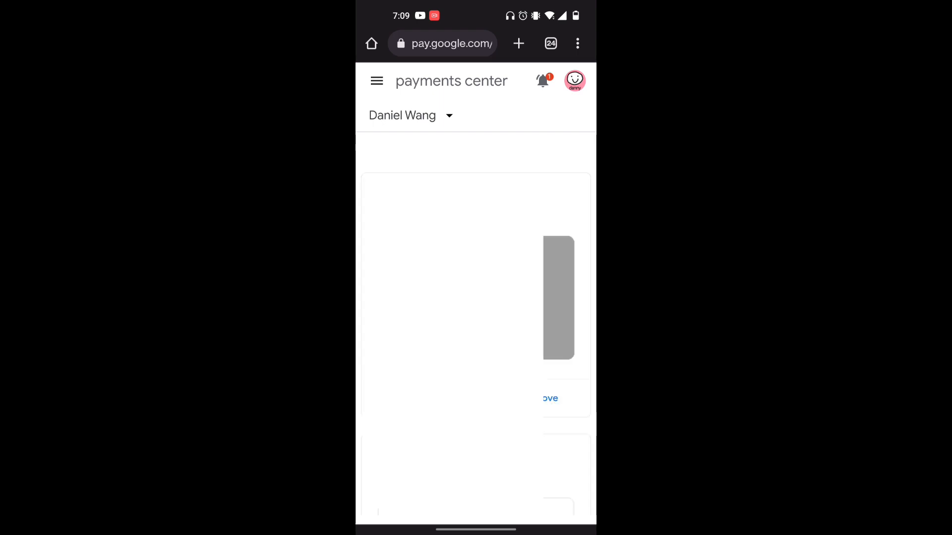
Use the Payments Center navigation menu to reach Settings with the Canada payments profile.
click(377, 80)
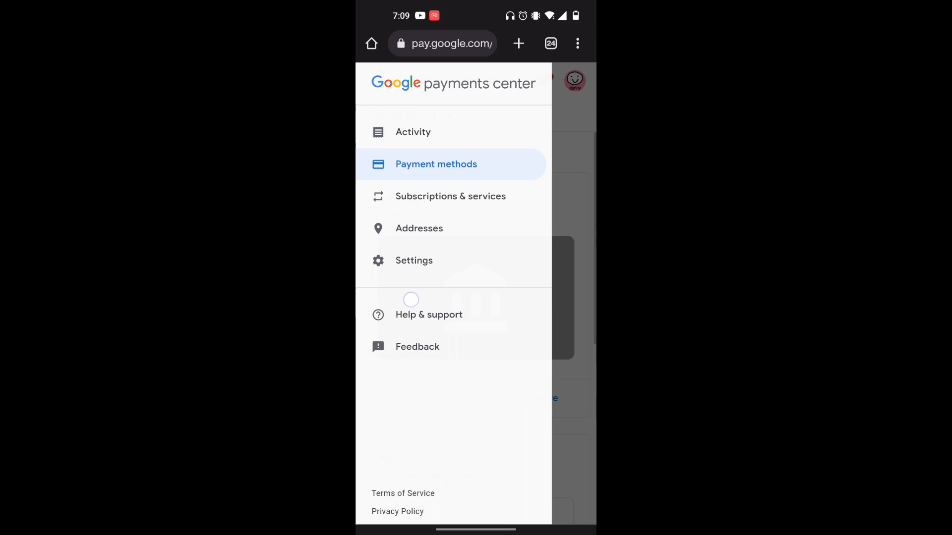
click(414, 261)
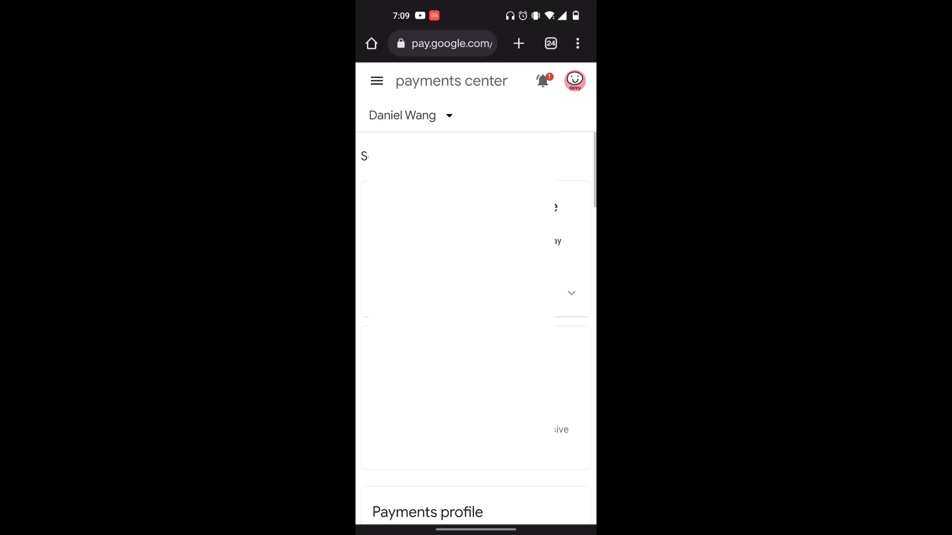
scroll(476, 335, down, 5)
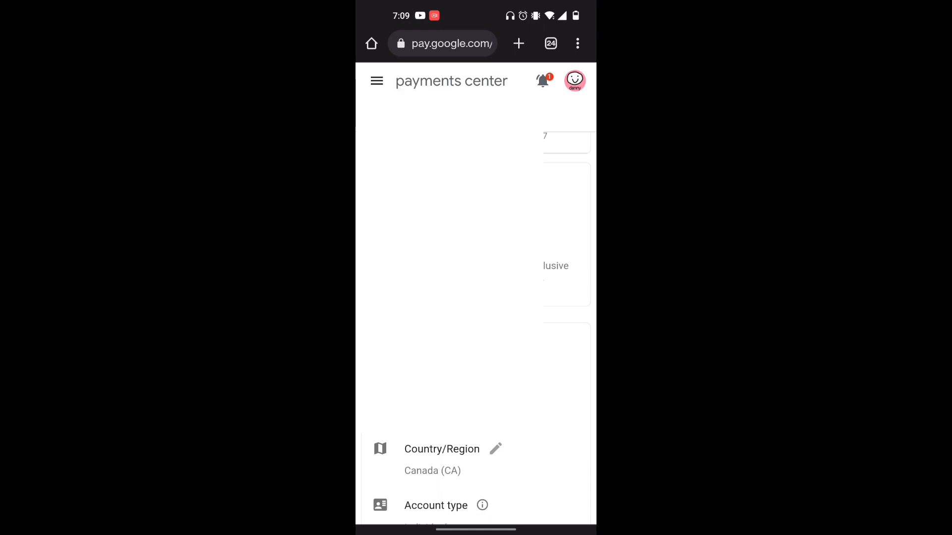
Edit the profile's Country/Region entry and choose Create new profile.
click(495, 449)
scroll(477, 297, down, 1)
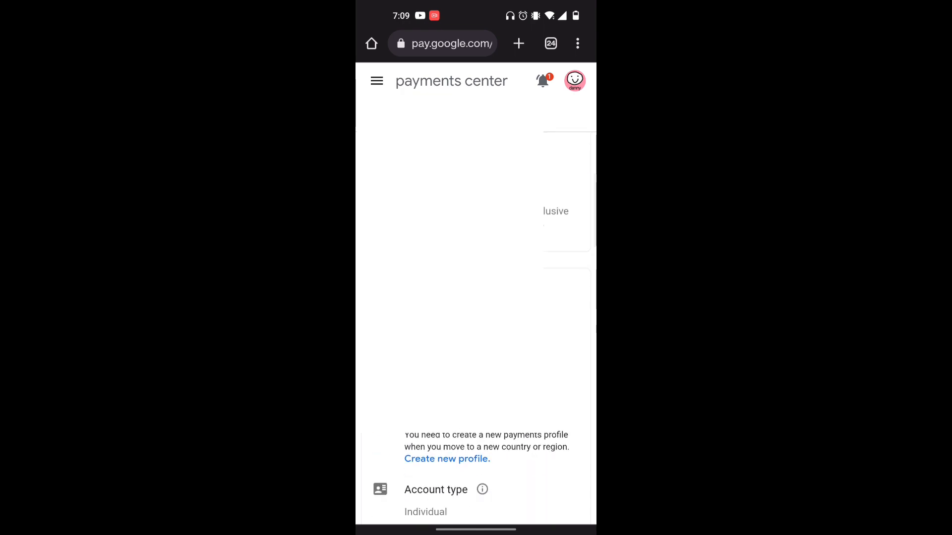
click(445, 458)
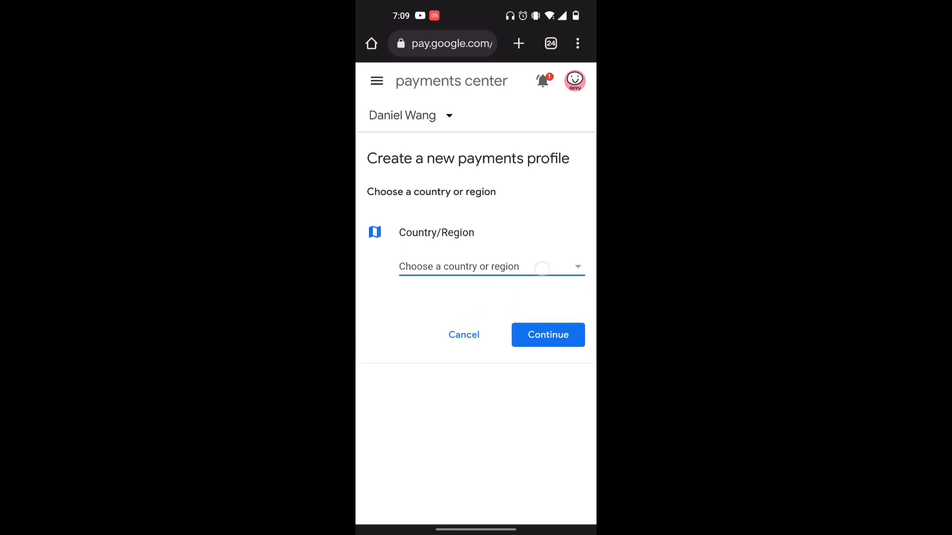
Expand the country or region list to pick Western Sahara (EH) for the new profile.
click(542, 268)
scroll(517, 297, down, 8)
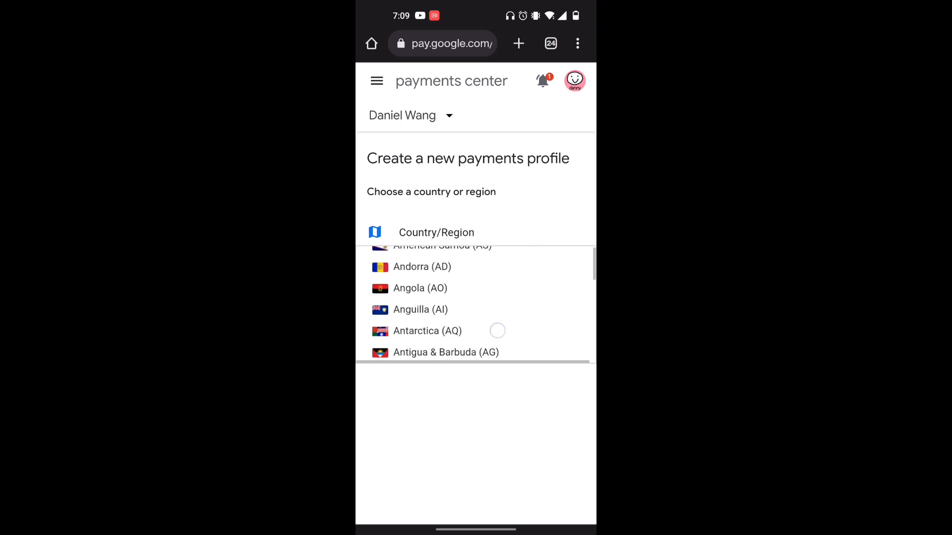
scroll(516, 297, down, 15)
scroll(516, 297, down, 15)
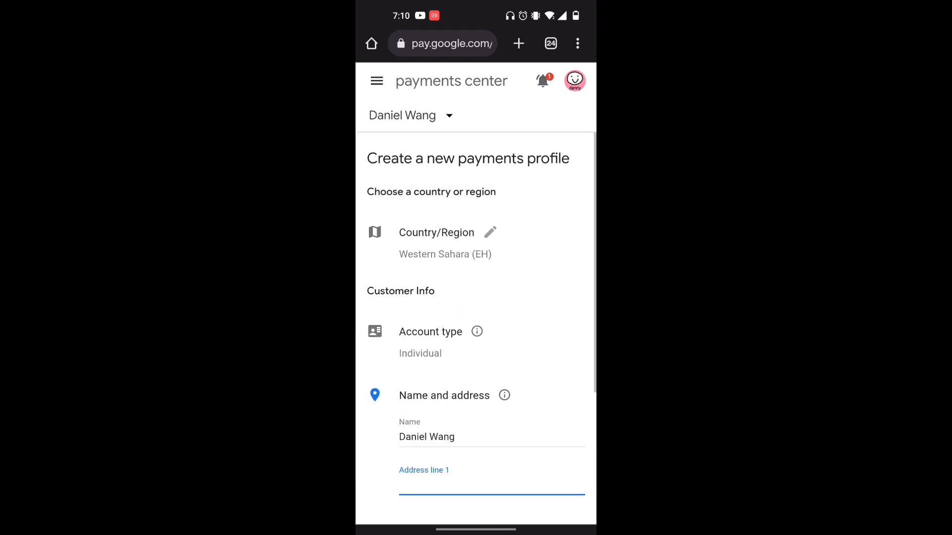
scroll(506, 373, down, 5)
scroll(553, 298, down, 3)
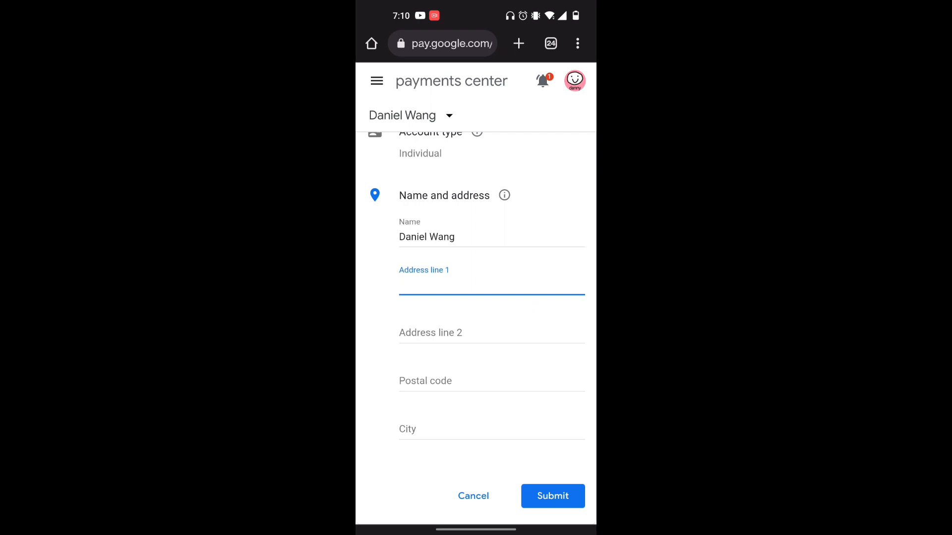
click(490, 285)
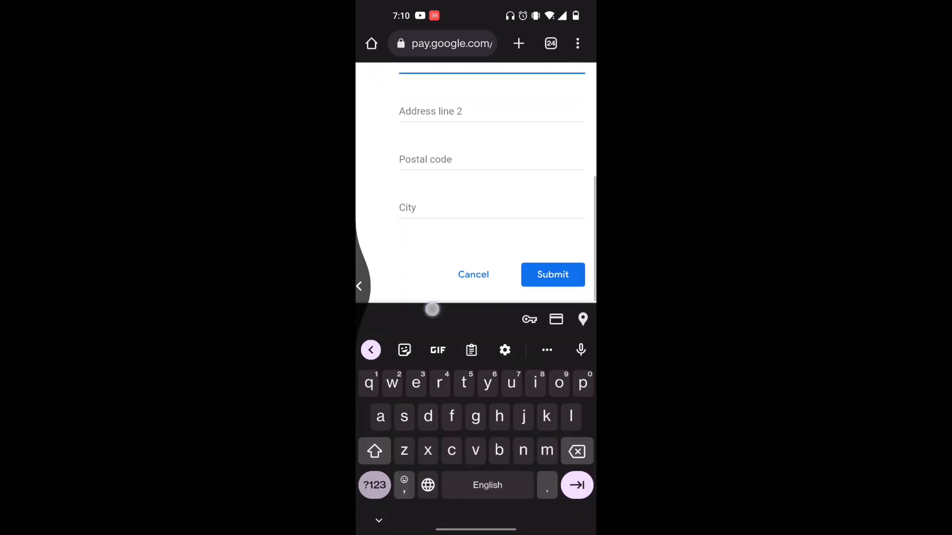
key(Escape)
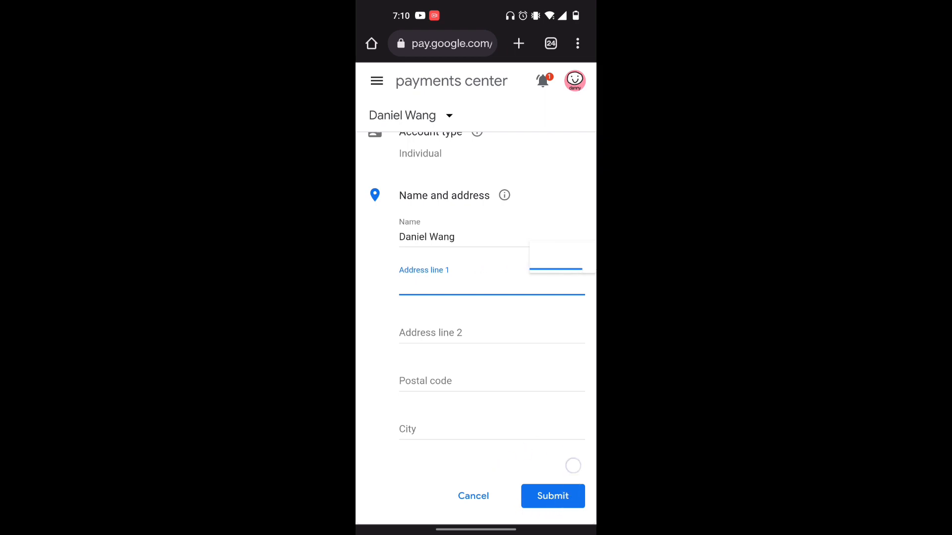